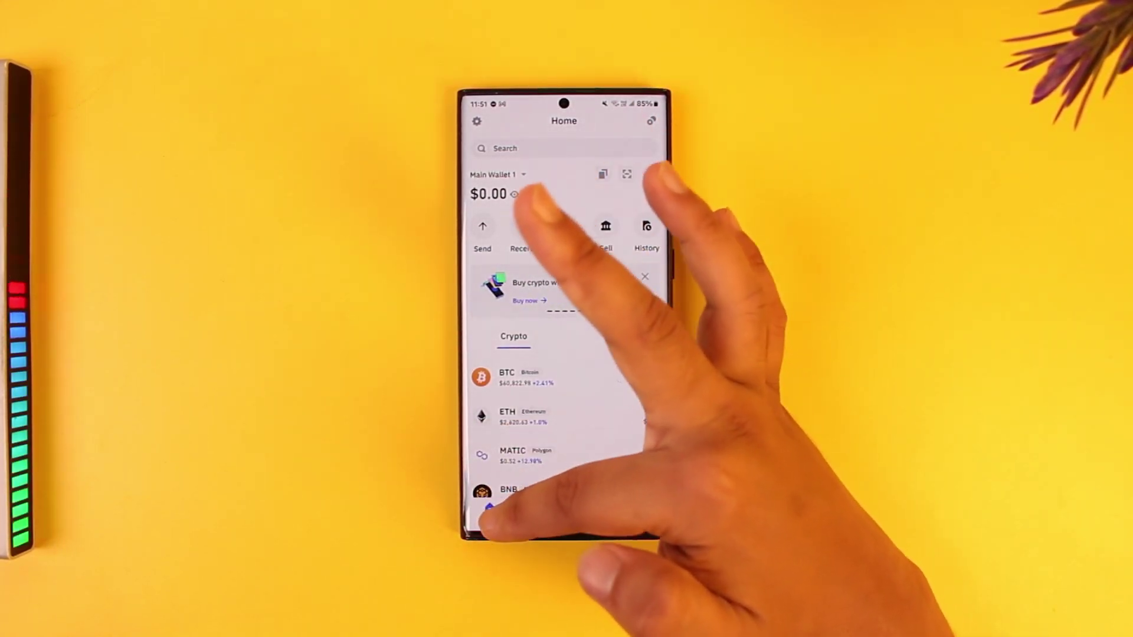
Pick BTC from the Receive coin list and copy its Bitcoin address.
click(520, 229)
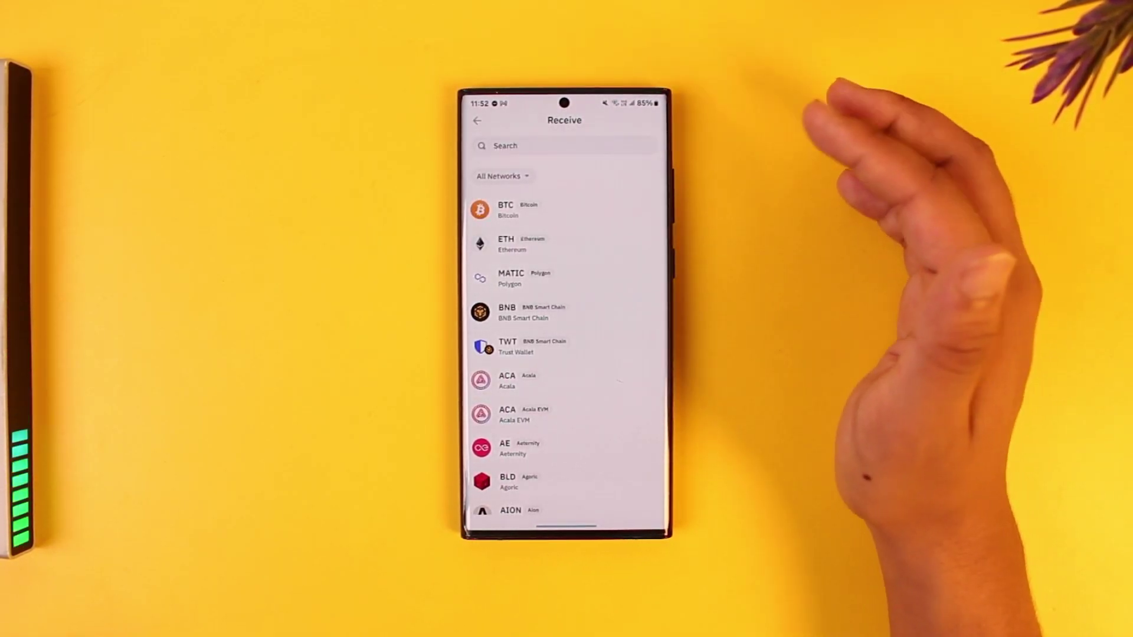
click(531, 210)
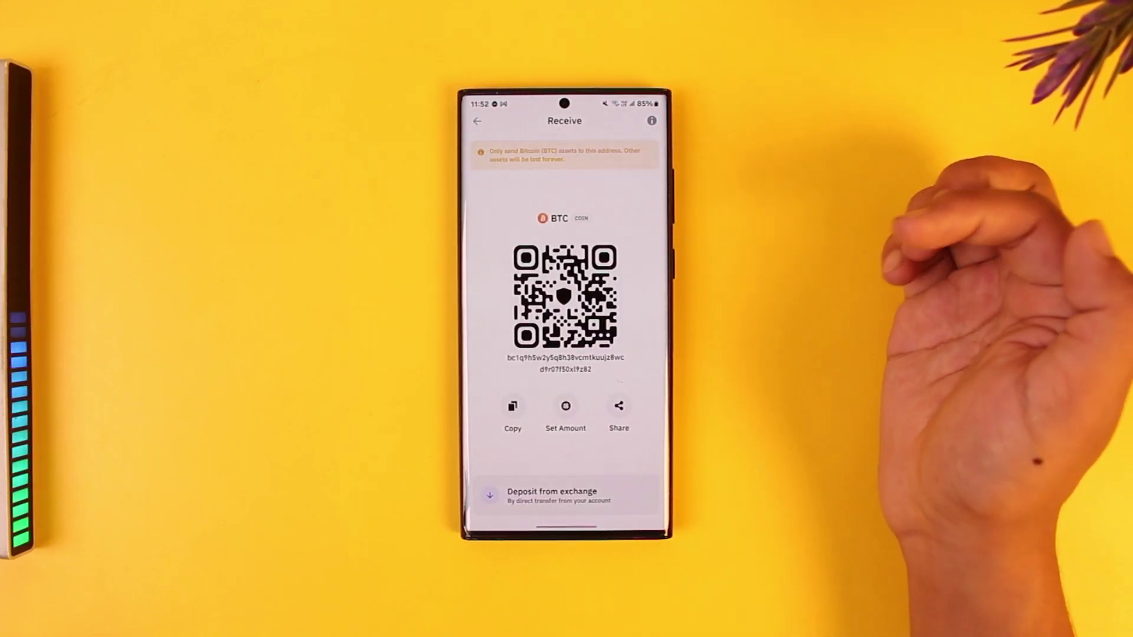
click(513, 412)
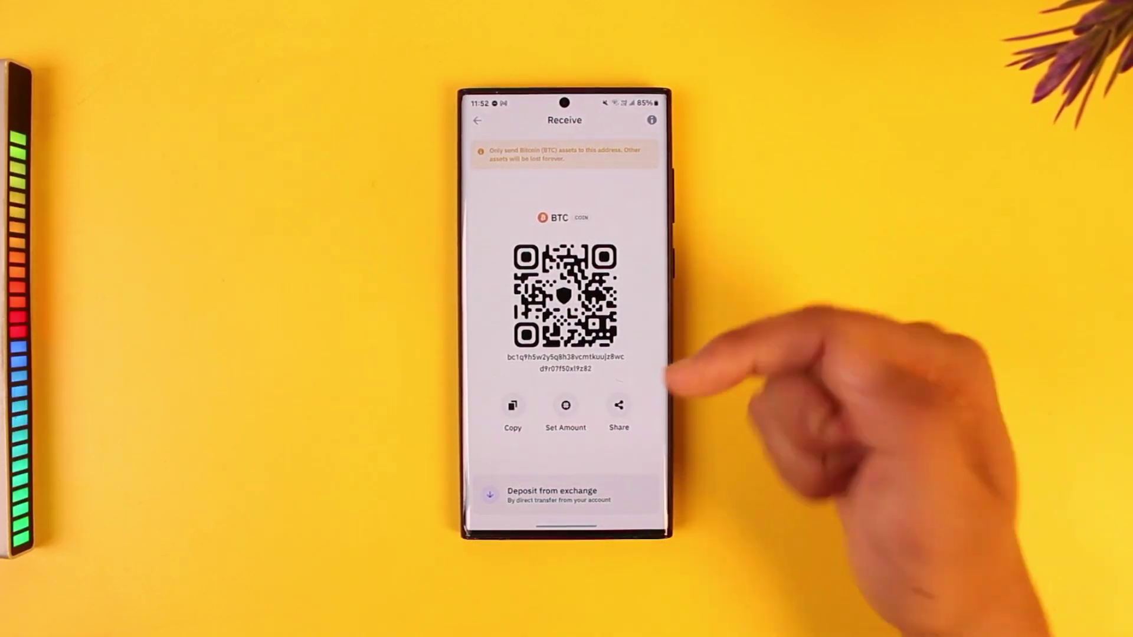
Go back to the coin list, choose ETH, and copy the Ethereum address.
drag(667, 301, 584, 301)
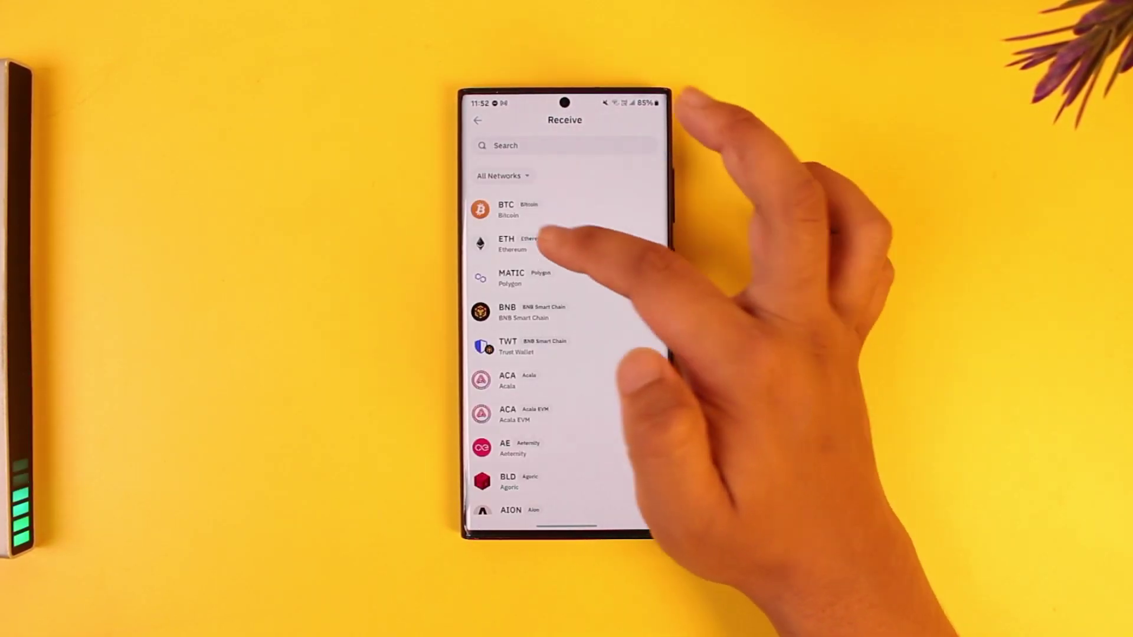
click(544, 240)
click(513, 412)
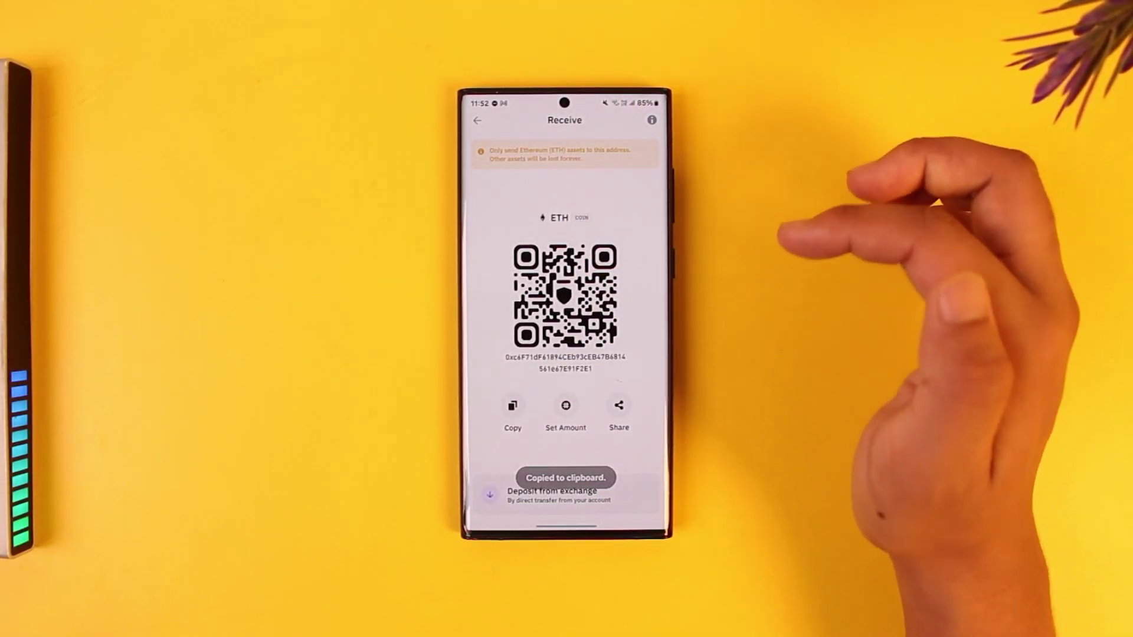
click(513, 412)
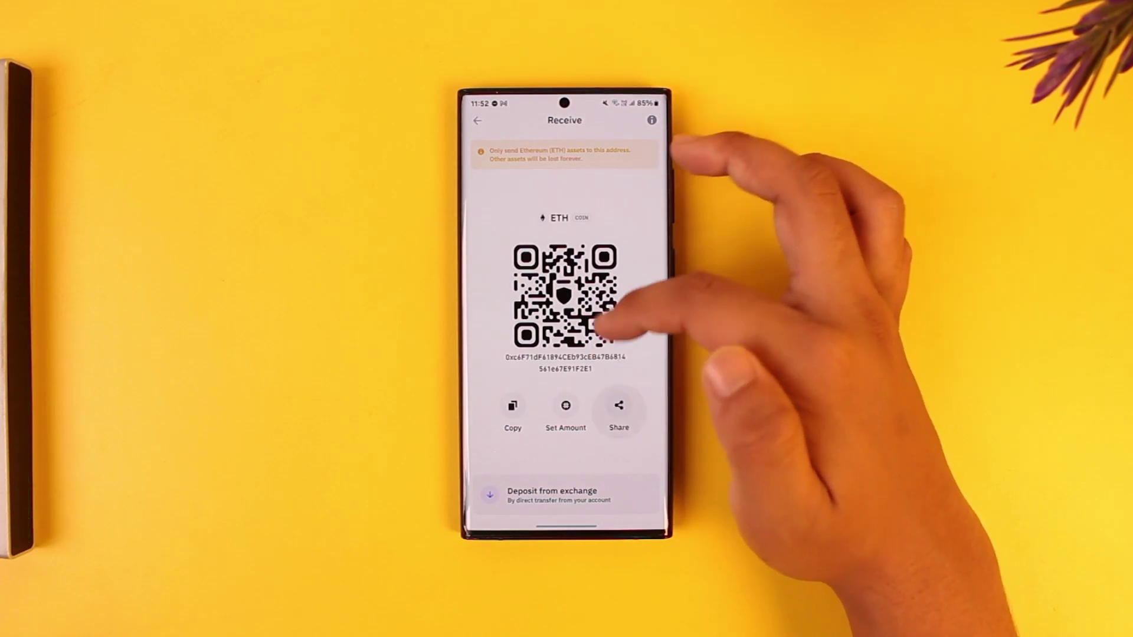
Back out of the coin list to the wallet home screen with its $0.00 balance.
key(Escape)
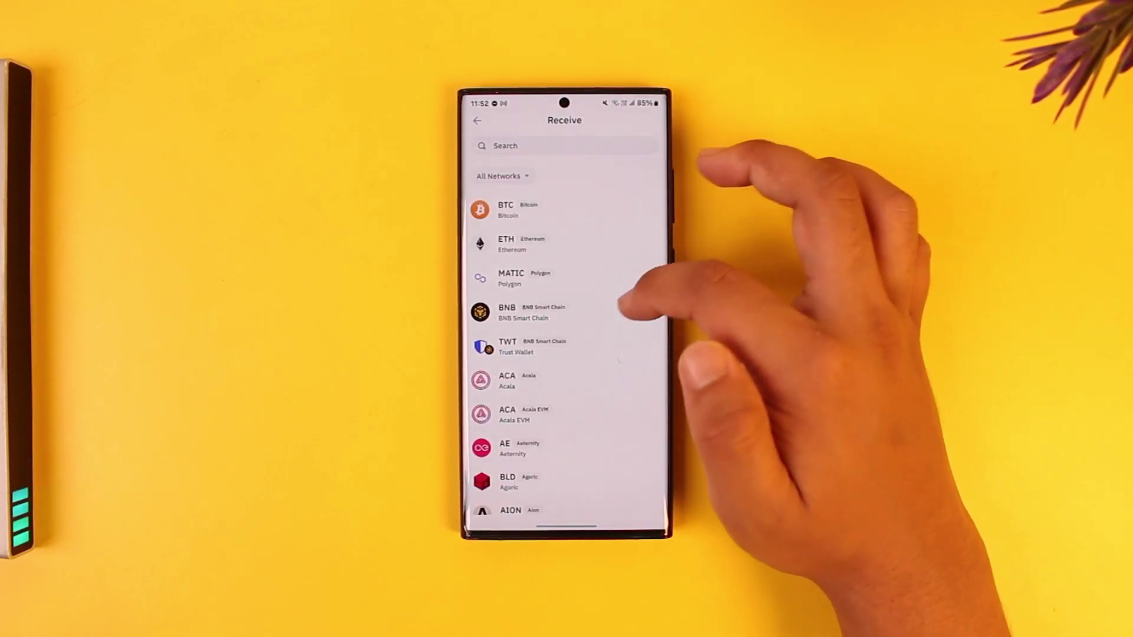
key(Escape)
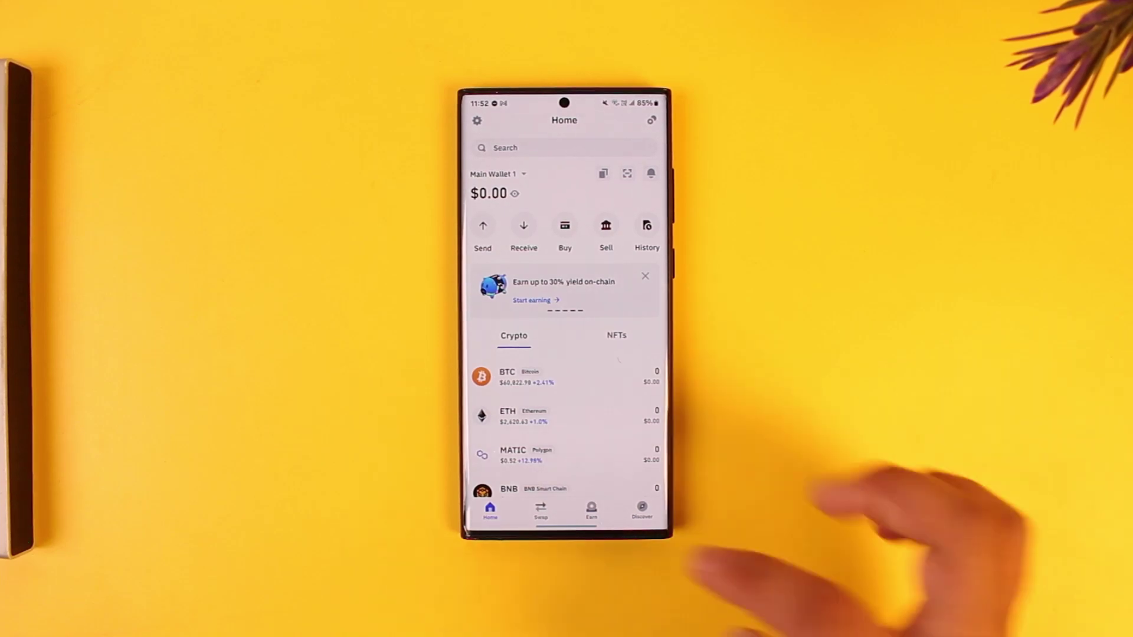
Switch from recent apps to Google Play Store's For you page.
key(alt+Tab)
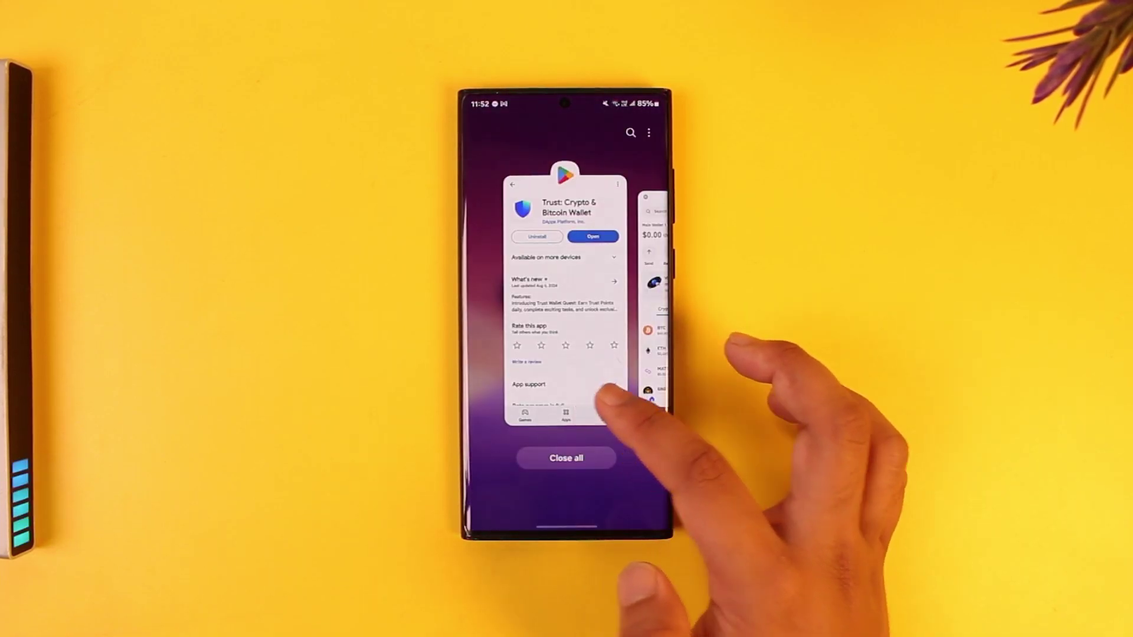
click(566, 310)
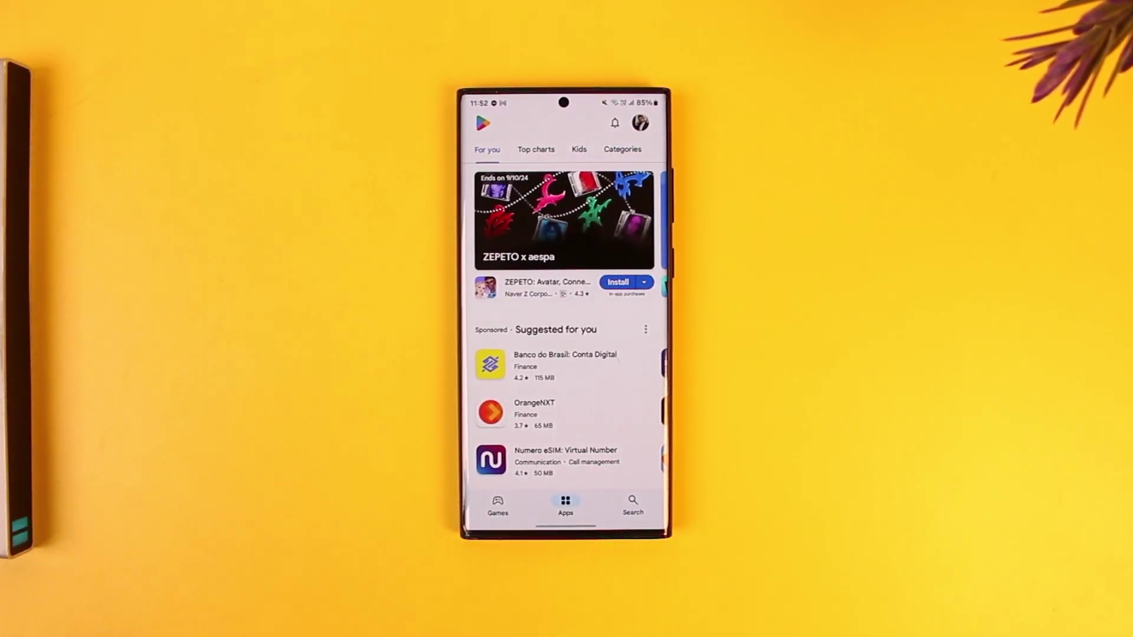